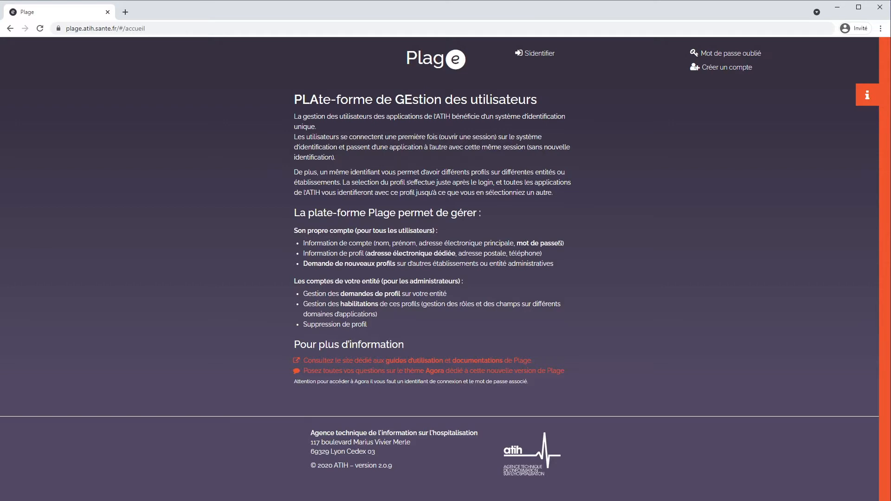
# Sign in to Plage through the Pasrel login page with the account identifier and password
pyautogui.click(539, 54)
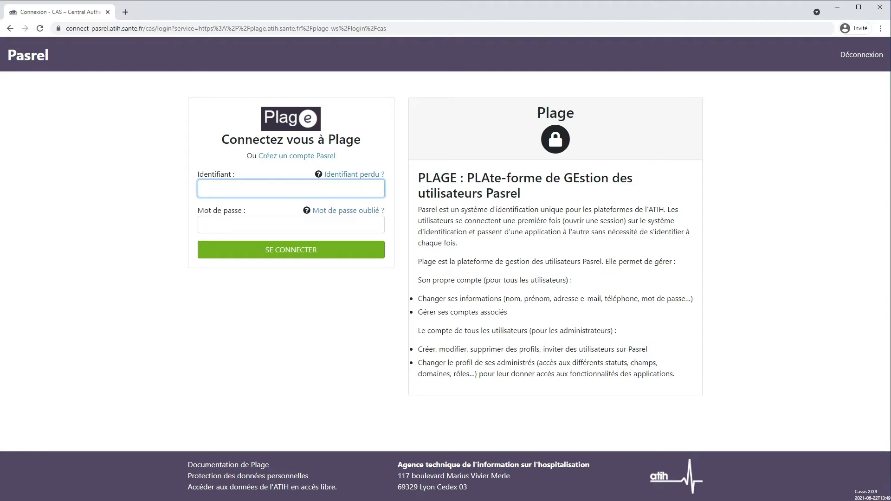
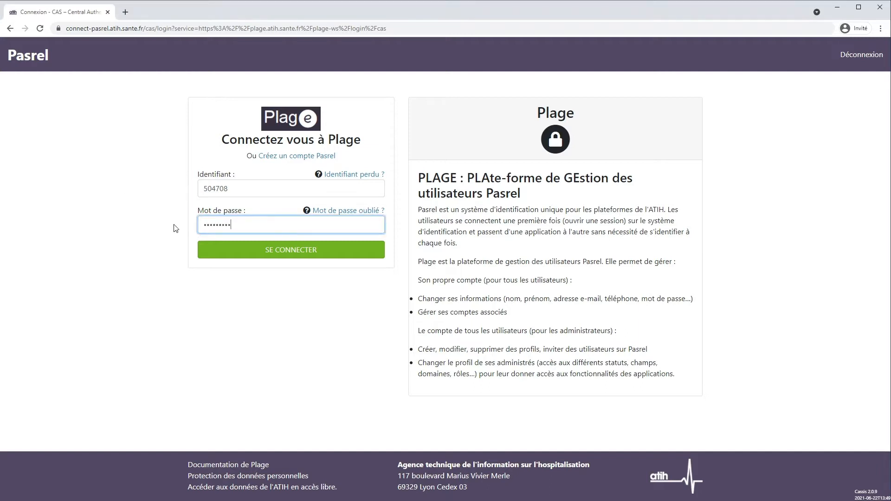
pyautogui.click(217, 252)
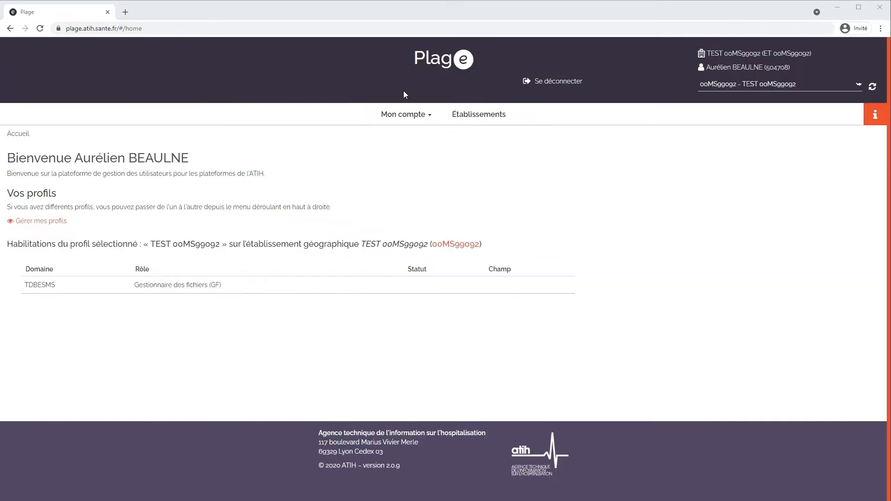
# From Mon compte > Mes profils / habilitations, start a Demander un profil request
pyautogui.click(407, 115)
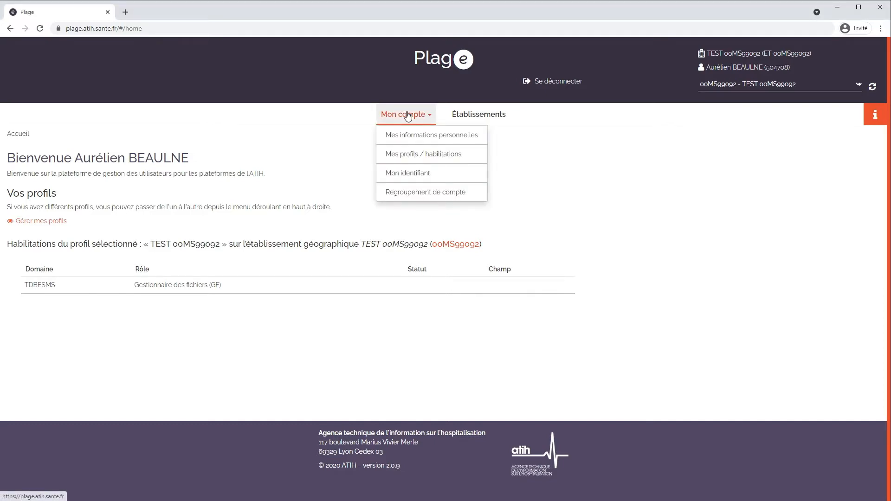
pyautogui.click(405, 156)
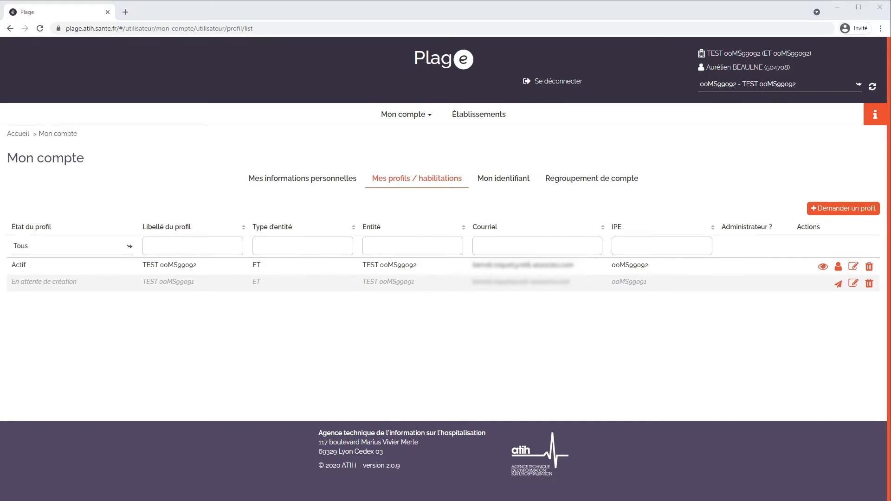
pyautogui.click(840, 209)
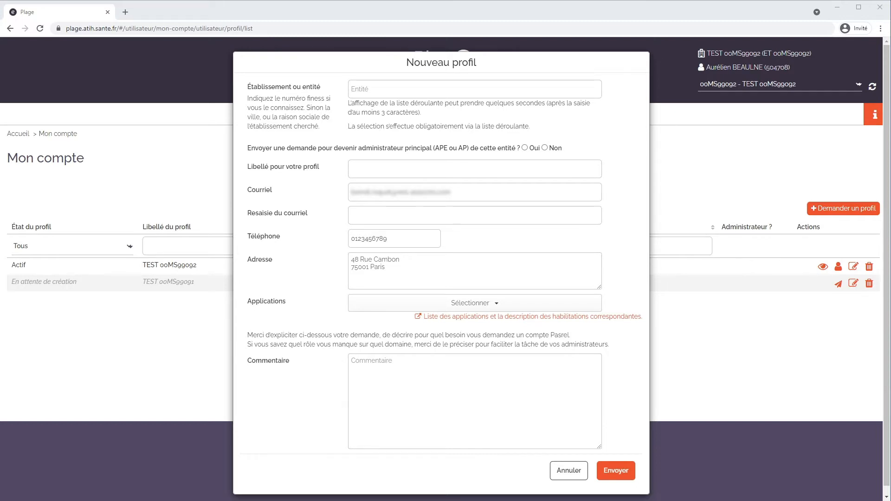
# Select establishment TEST ooMS99093 at MONTLUEL and paste the e-mail into Resaisie du courriel
pyautogui.click(357, 90)
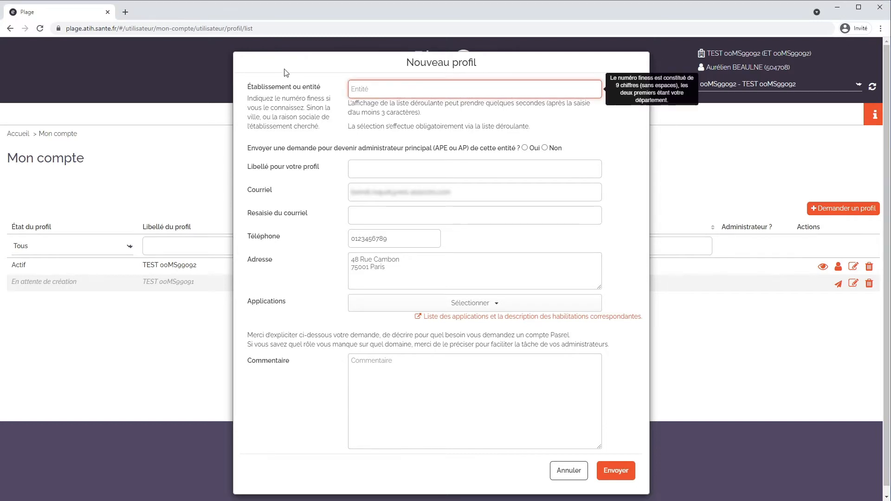
pyautogui.write('ooMS99')
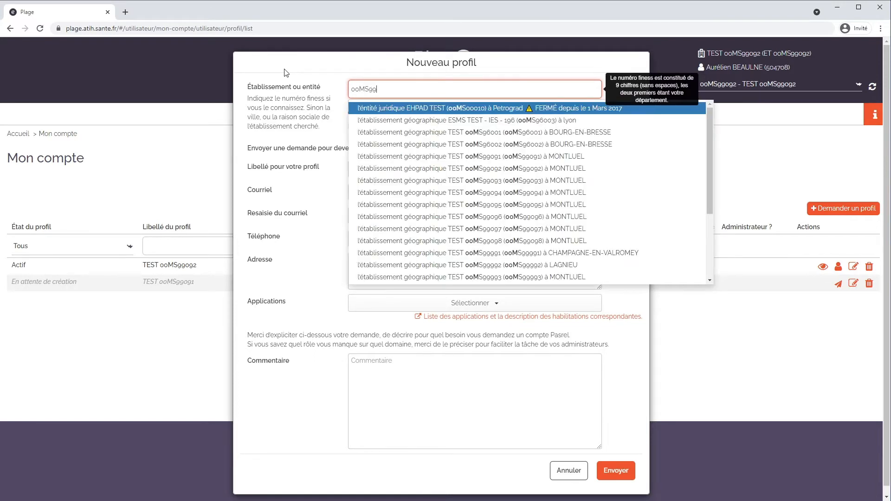
pyautogui.write('093')
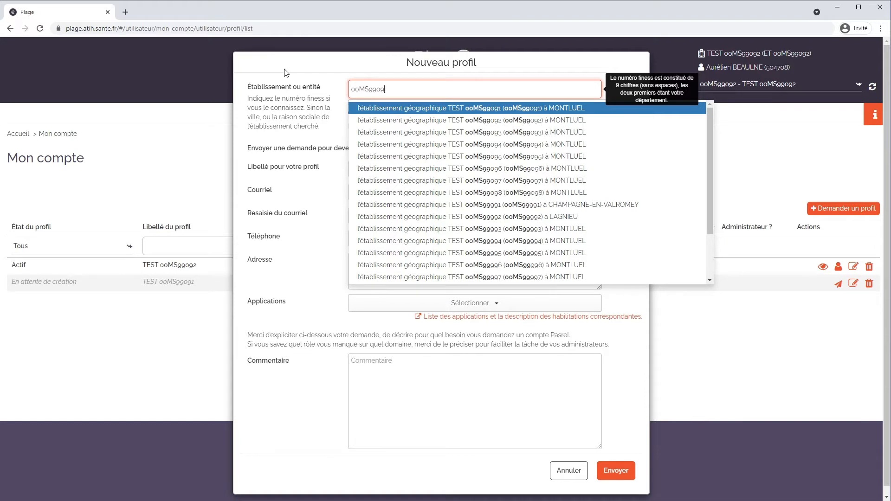
pyautogui.click(399, 108)
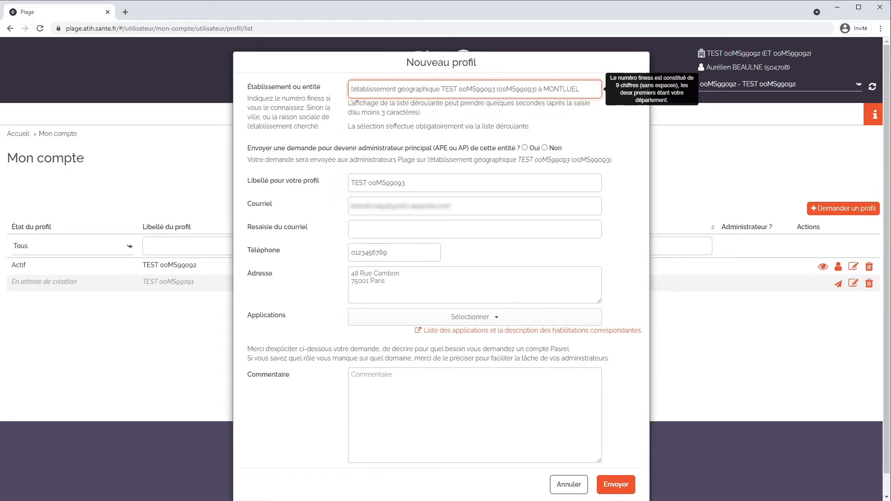
pyautogui.click(353, 230)
pyautogui.hotkey('ctrl', 'v')
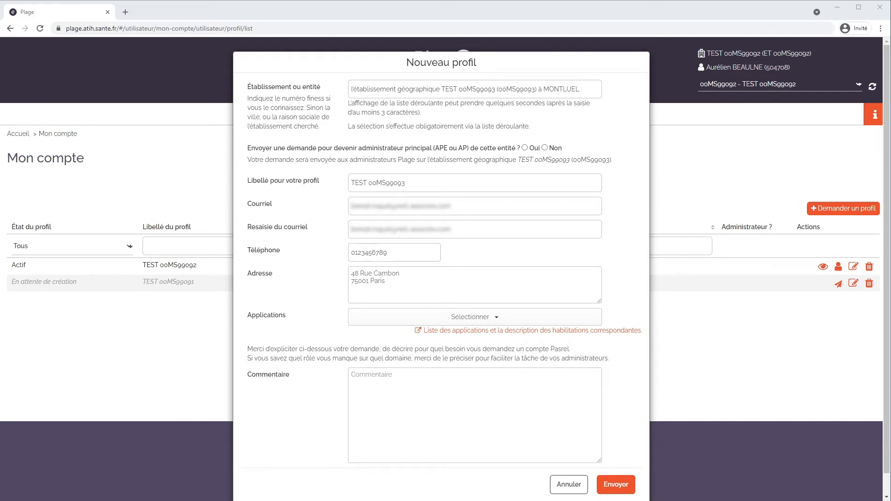
# Answer Oui to principal administrator, comment on the appointment as new APE replacing the predecessor, and confirm
pyautogui.click(524, 149)
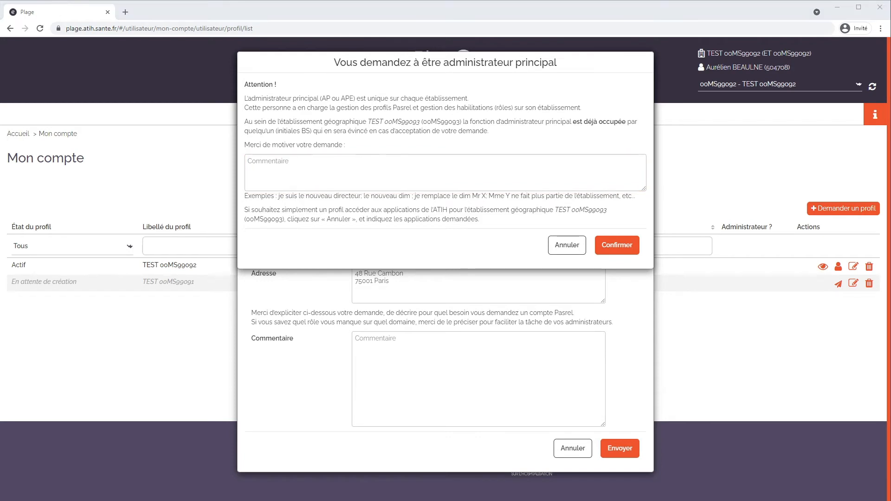
pyautogui.write('Bonjour,')
pyautogui.press('Return')
pyautogui.press('Return')
pyautogui.write('La ')
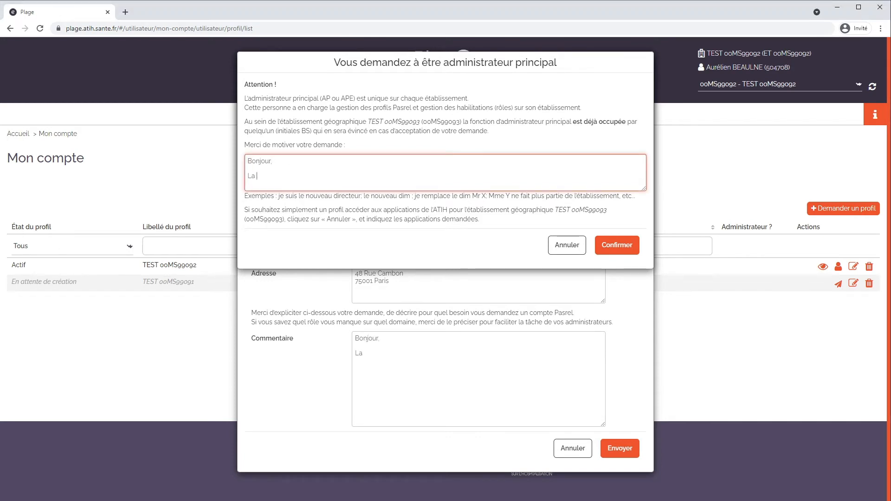
pyautogui.write("direction de mon établissement m'a désigné comme nouvel APE en remplacement de Mme Desm")
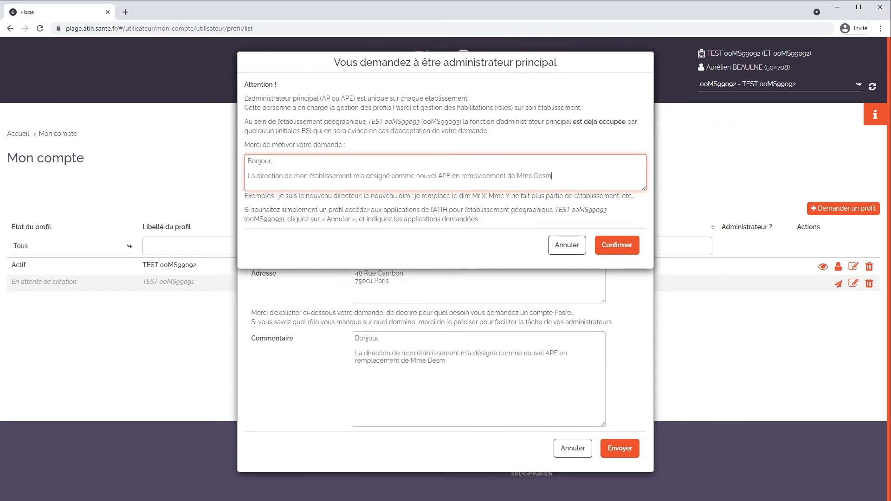
pyautogui.write('oulins qui a pris sa retraite.')
pyautogui.press('Return')
pyautogui.press('Return')
pyautogui.write('Merci à vous.')
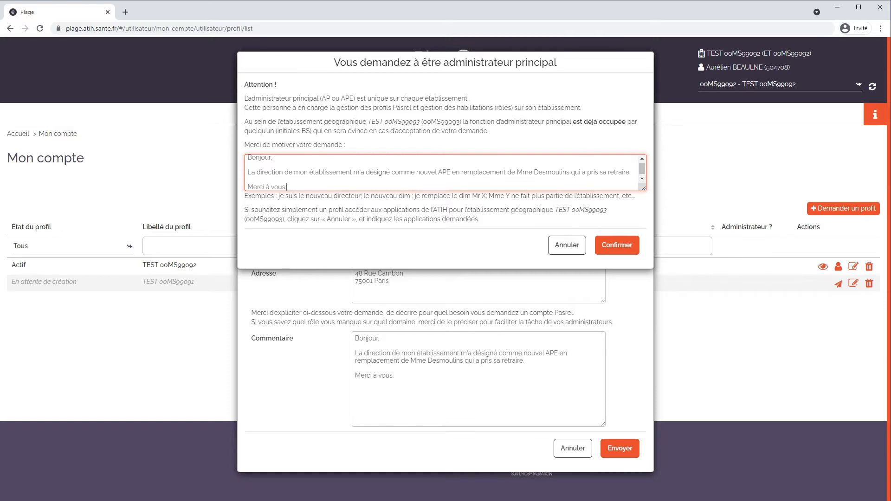
pyautogui.click(616, 245)
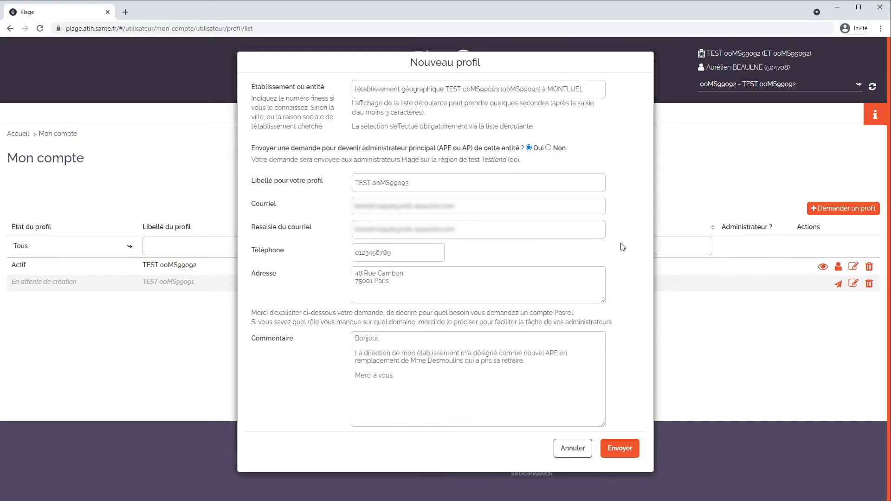
# Send the Nouveau profil request and confirm the sending
pyautogui.click(629, 452)
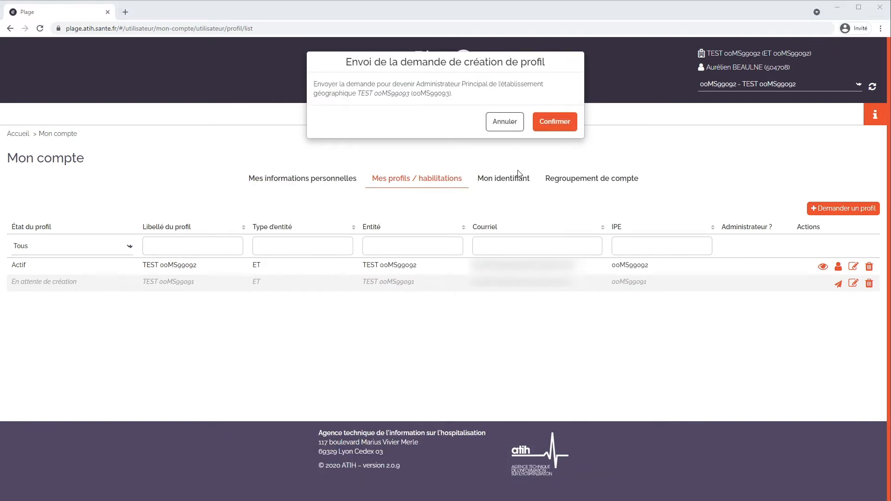
pyautogui.click(548, 128)
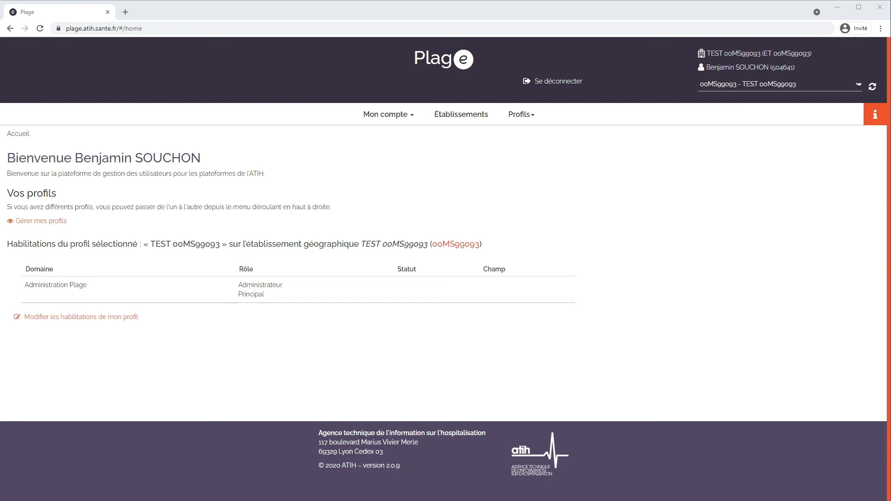
# Add the TDBESMS Gestionnaire des fichiers (GF) role to the profile, save, and return home
pyautogui.click(47, 319)
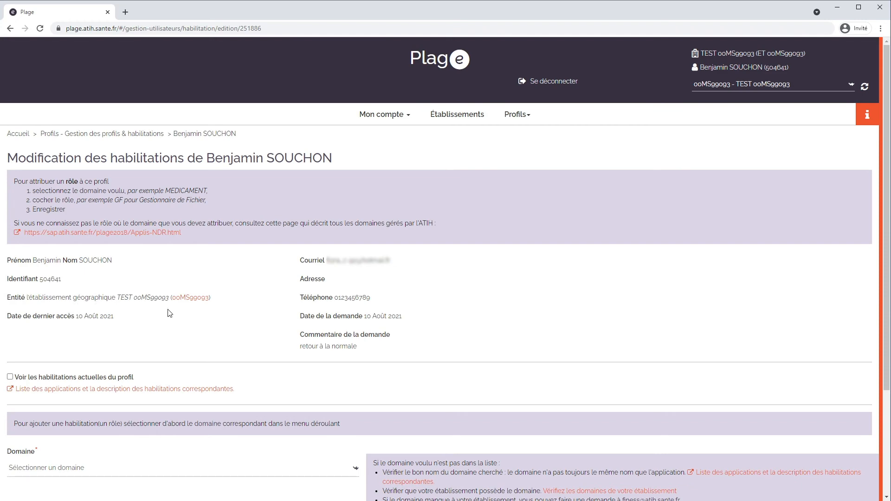
pyautogui.scroll(-3, 224, 305)
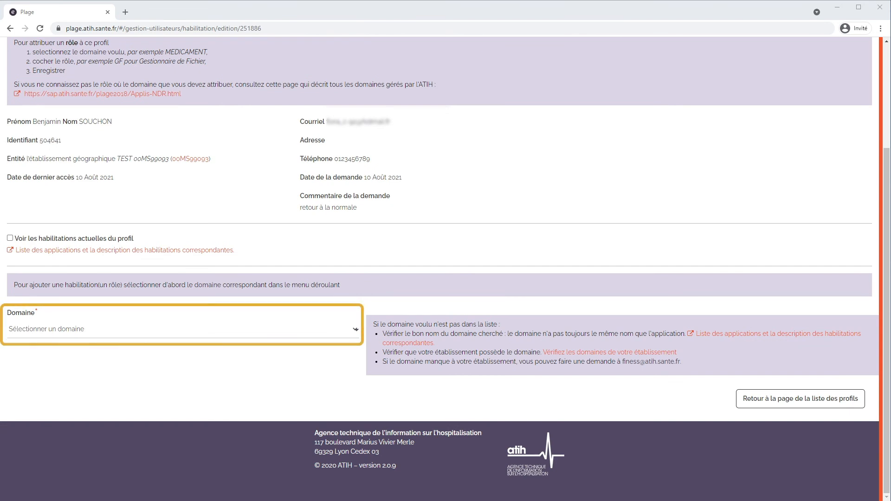
pyautogui.click(39, 332)
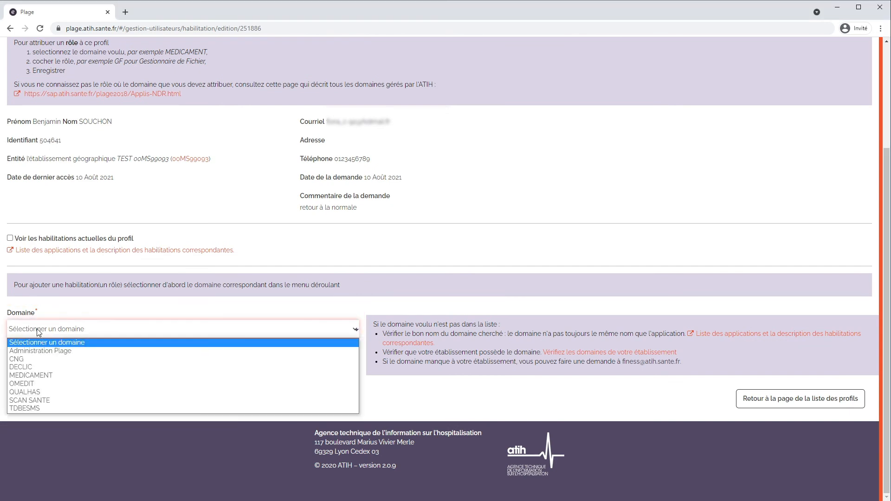
pyautogui.click(36, 409)
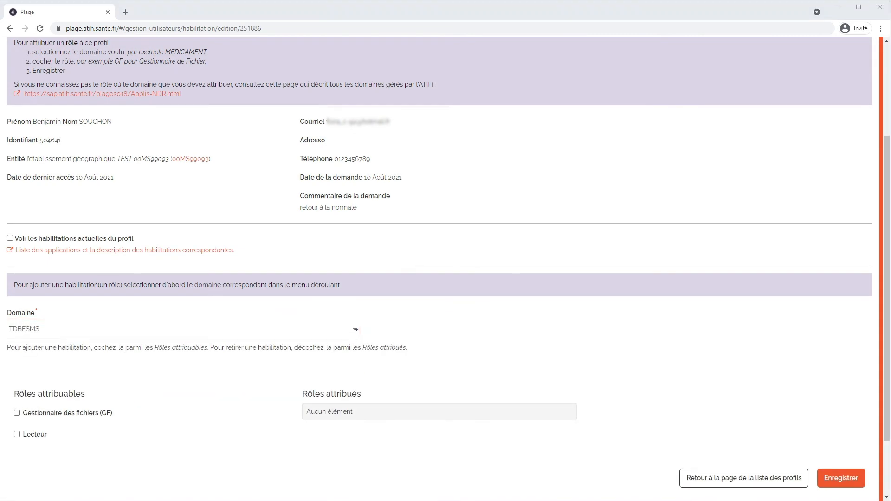
pyautogui.click(17, 412)
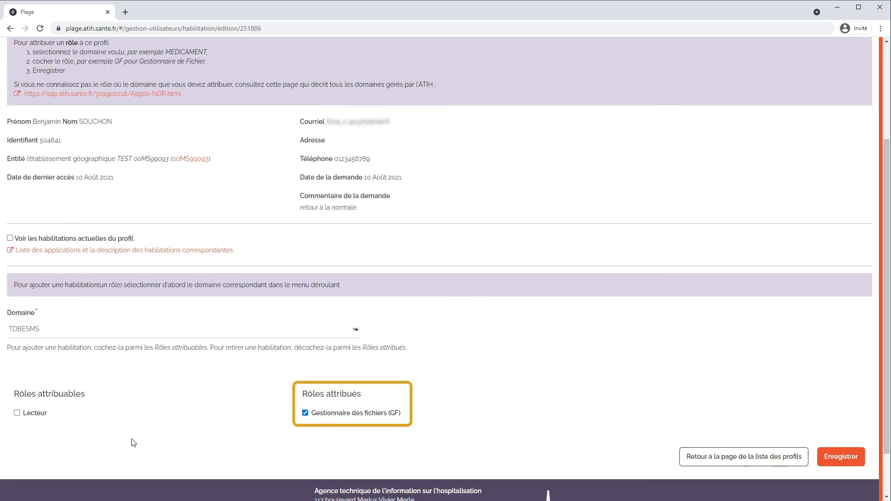
pyautogui.click(832, 458)
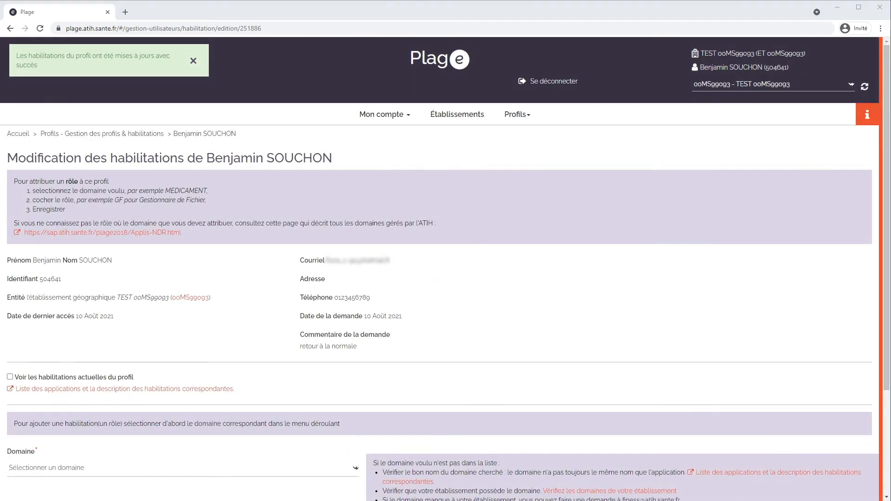
pyautogui.click(440, 61)
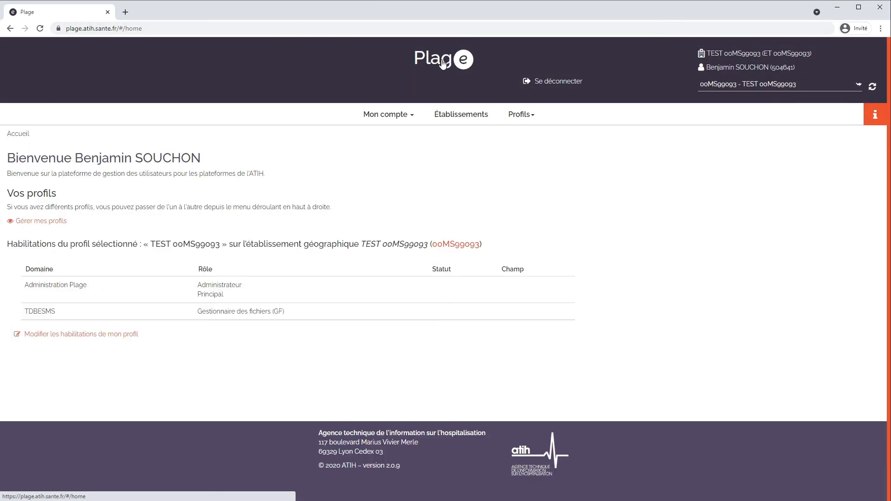